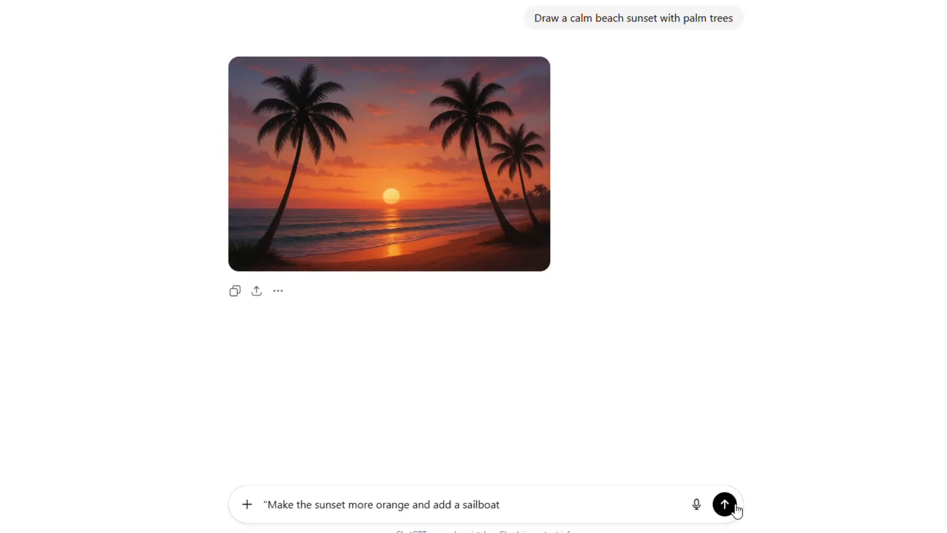
Step: Send the follow-up asking for a more orange sunset with a sailboat added
left_click(725, 504)
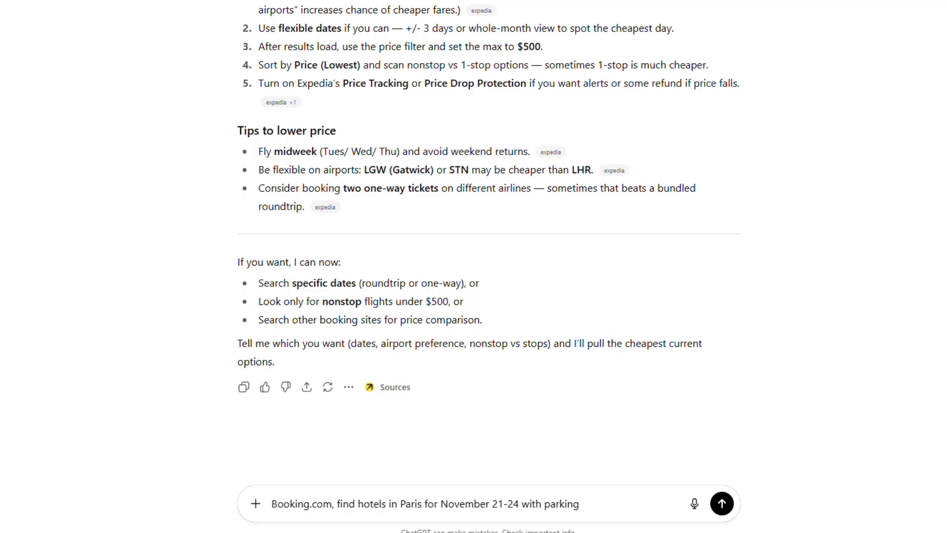
Step: Send the Booking.com Paris hotel request to ChatGPT
left_click(726, 503)
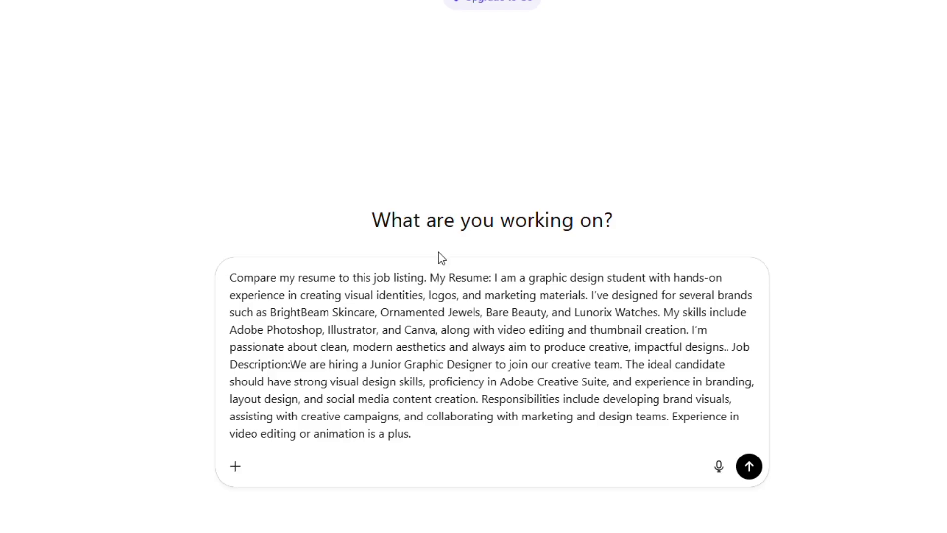
Step: Send the resume-versus-Junior Graphic Designer listing comparison prompt for analysis
key("Return")
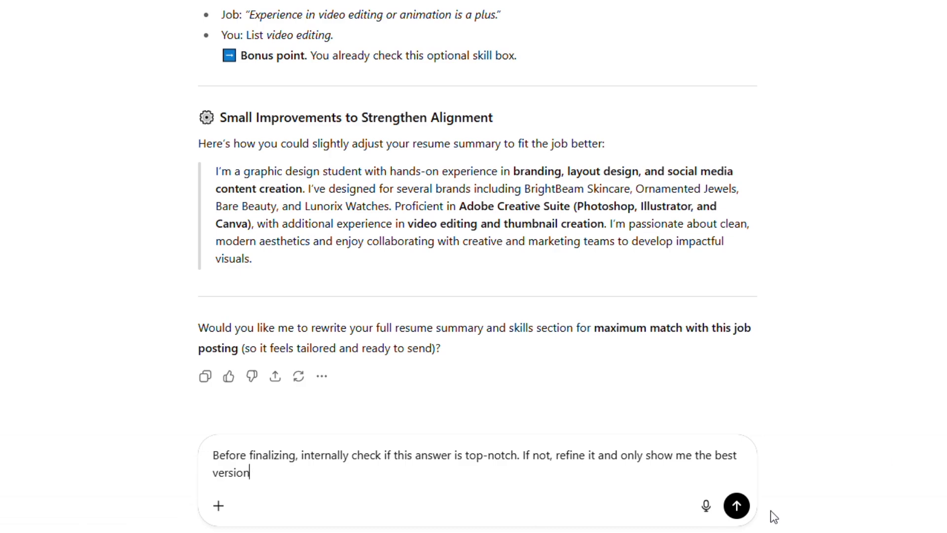
Step: Send the follow-up asking ChatGPT to self-check and refine the resume summary
key("Return")
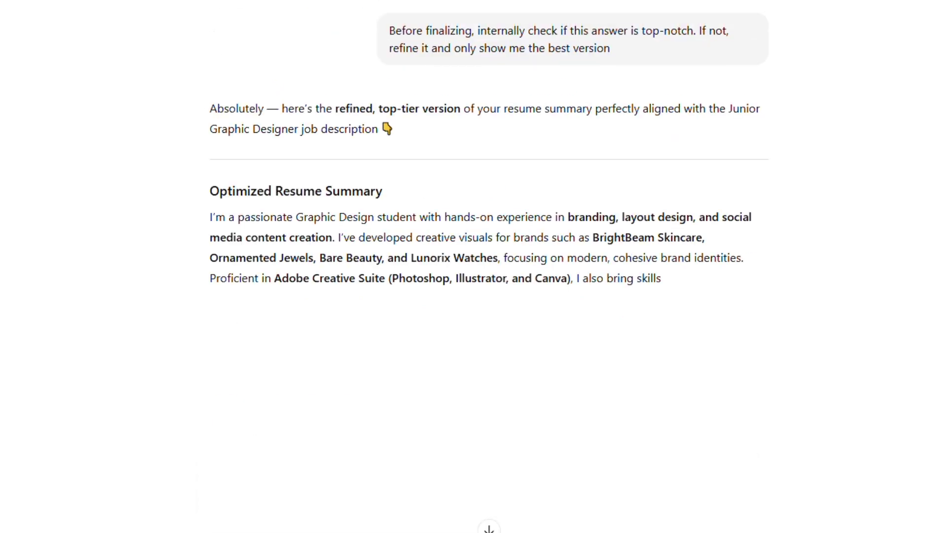
scroll(489, 296, "down", 1)
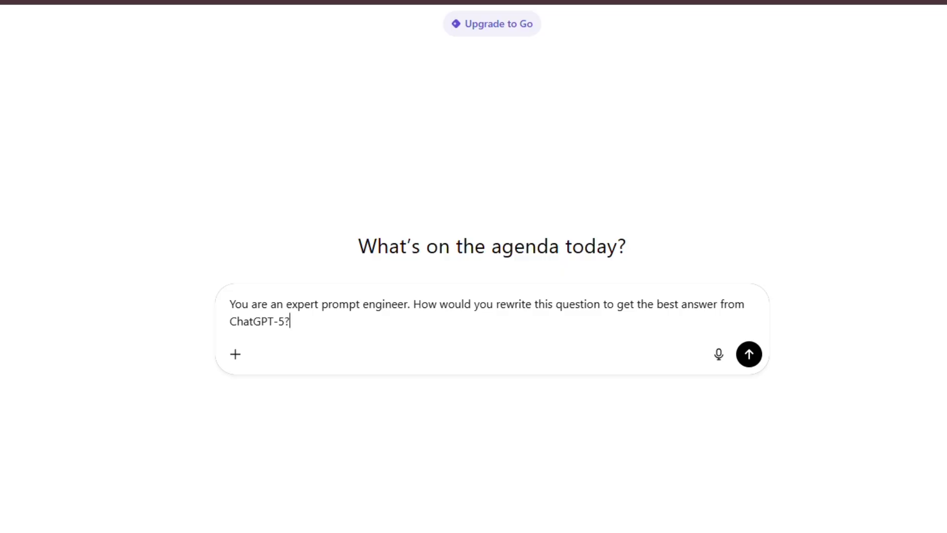
Step: Send the expert prompt-engineer question on rewriting for the best ChatGPT-5 answer
key("Return")
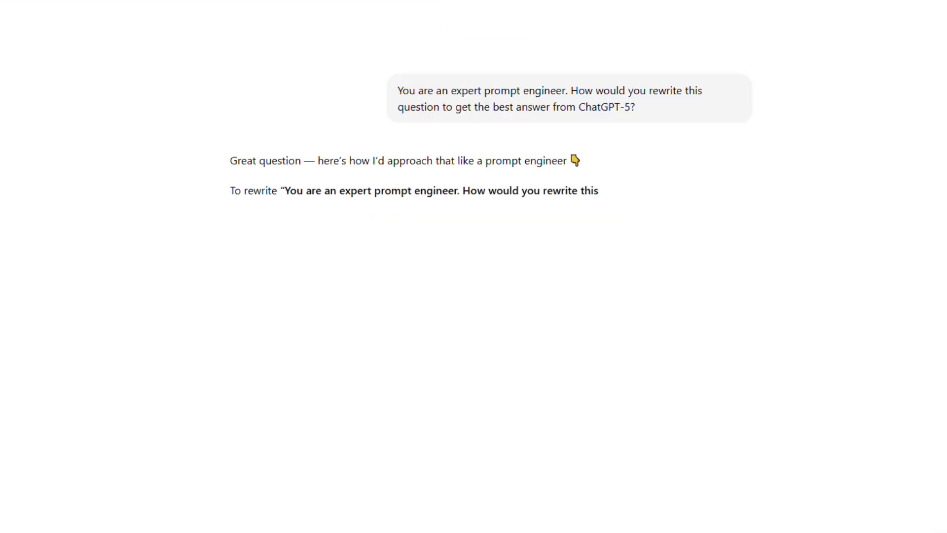